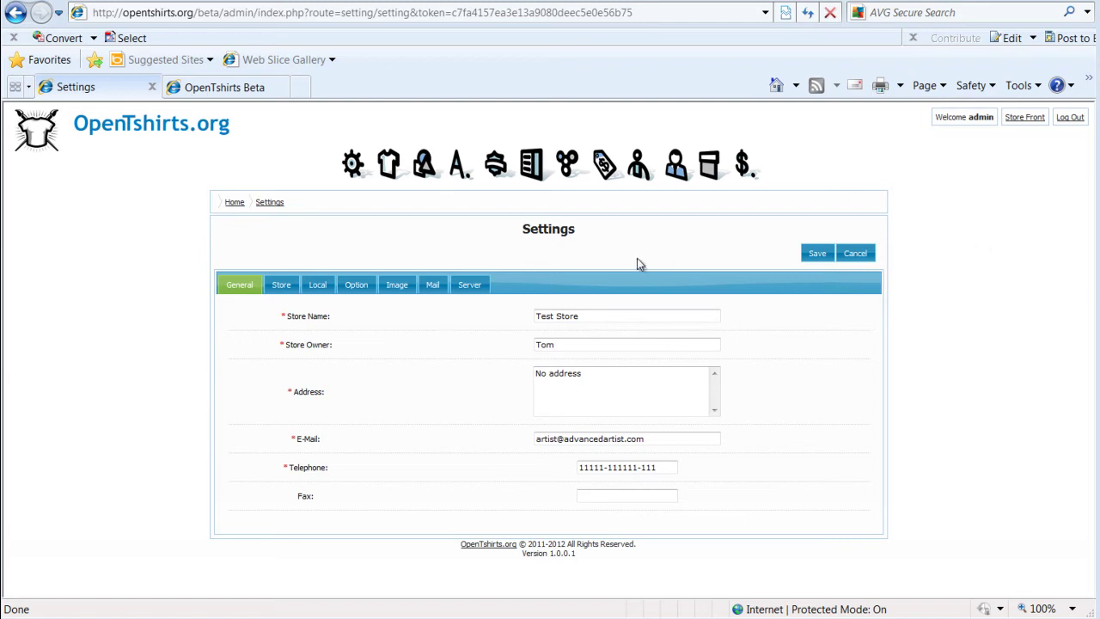
Step: Open the admin Design Color List showing its 18 design colours
left_click(564, 160)
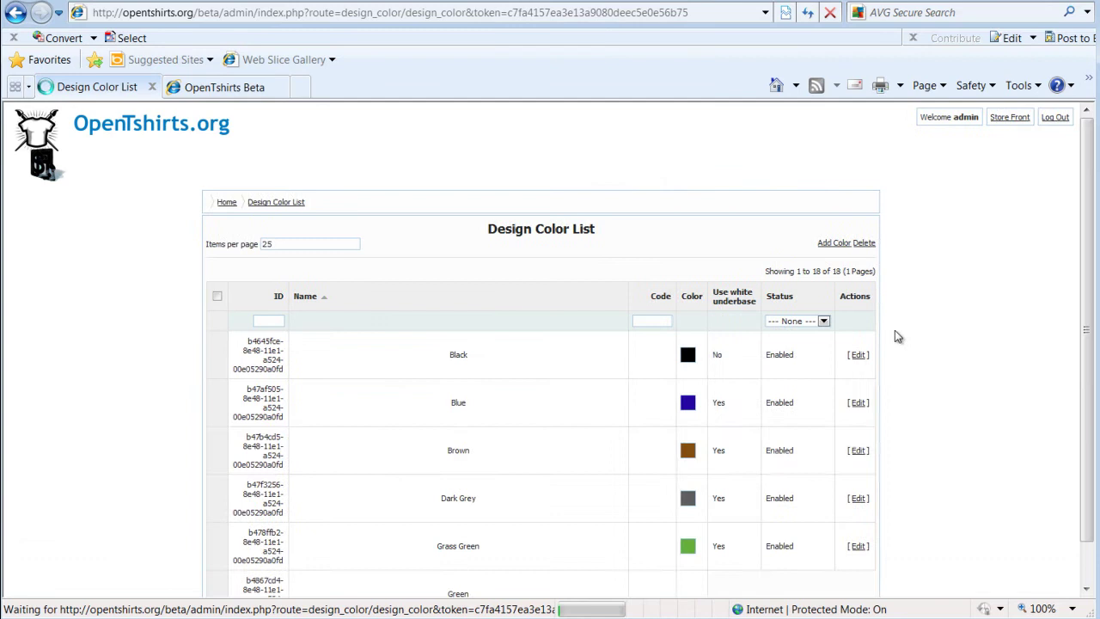
Step: Back in the shirt designer, add the red Softball clipart to the long-sleeve shirt
left_click(258, 87)
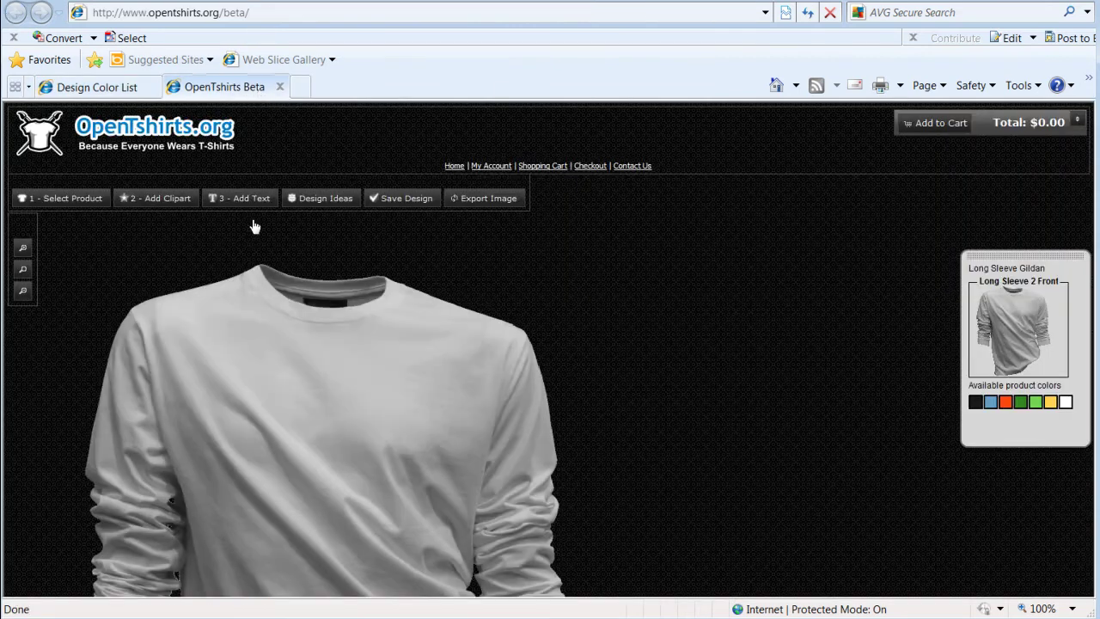
left_click(141, 200)
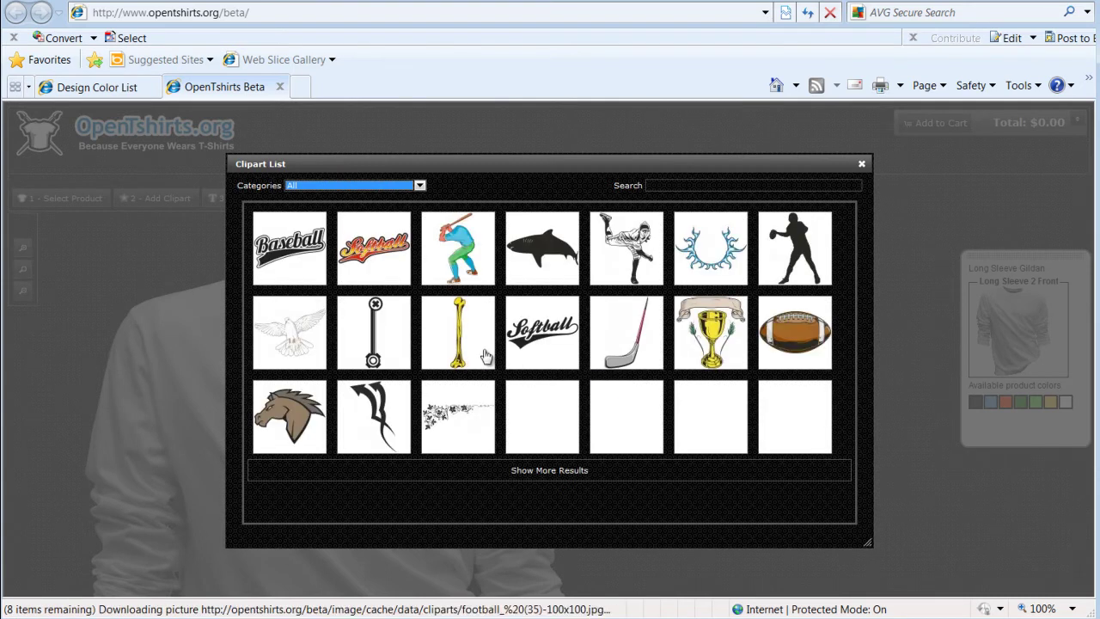
left_click(385, 251)
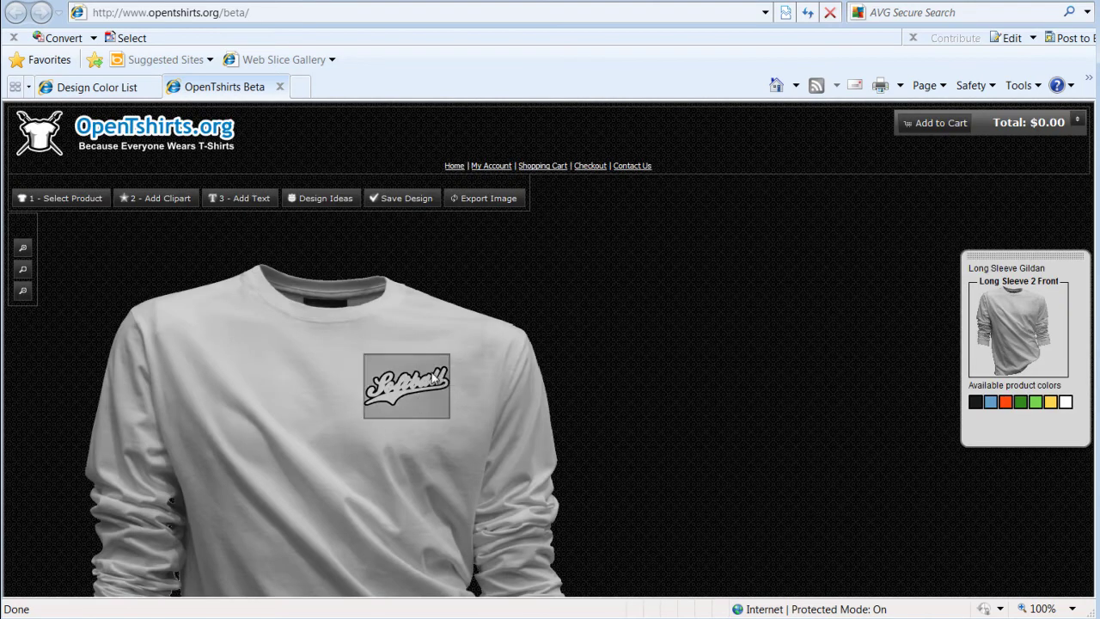
Step: Resize the Softball clipart to 3.79" by 1.83" on the chest, show it in Full Color, and pick layer 5's colour
left_click(395, 394)
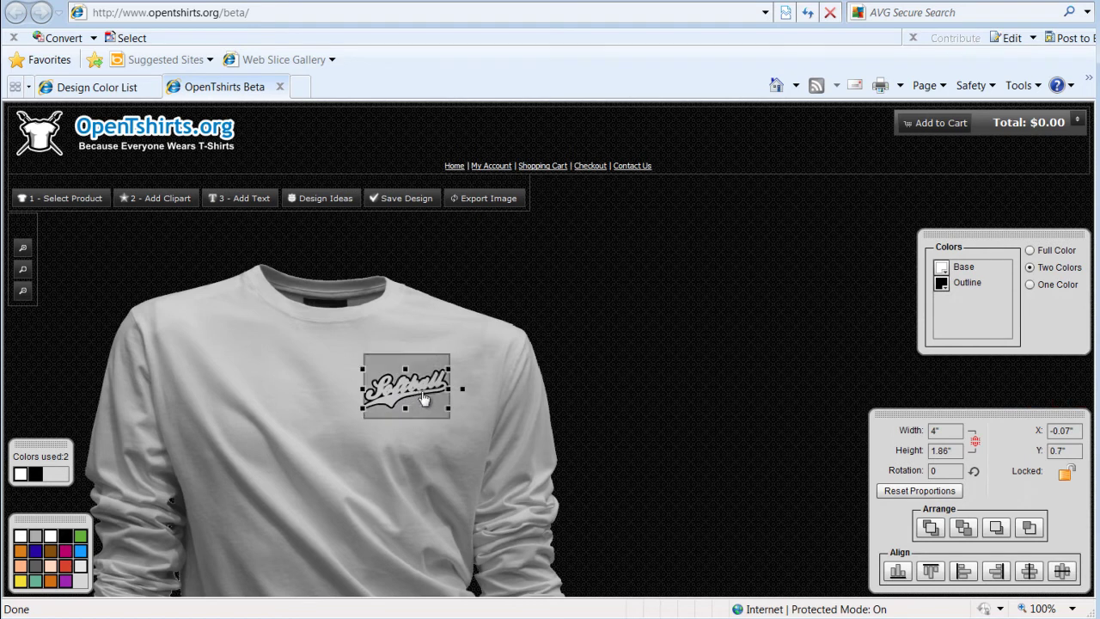
scroll(417, 393, "up", 2)
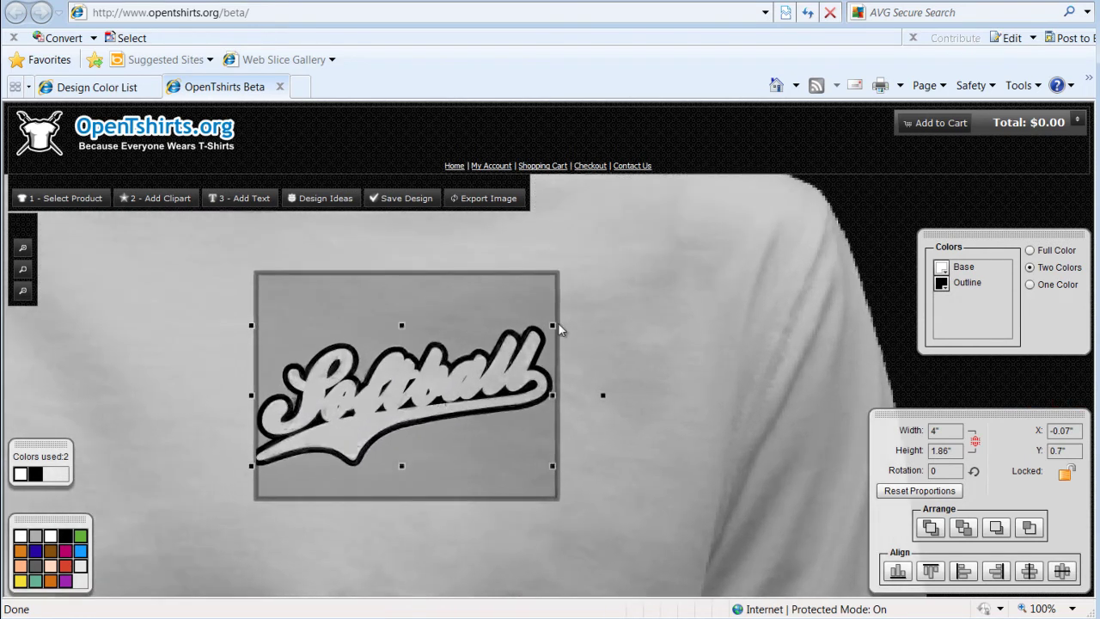
left_click_drag(555, 324, 522, 342)
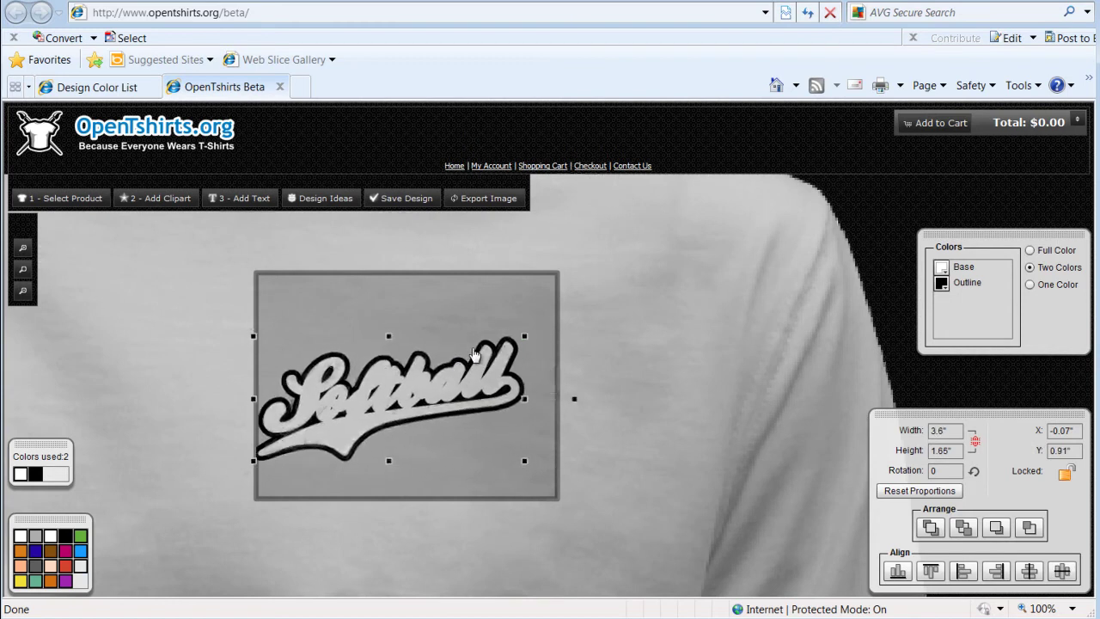
left_click_drag(457, 393, 473, 359)
left_click(1029, 250)
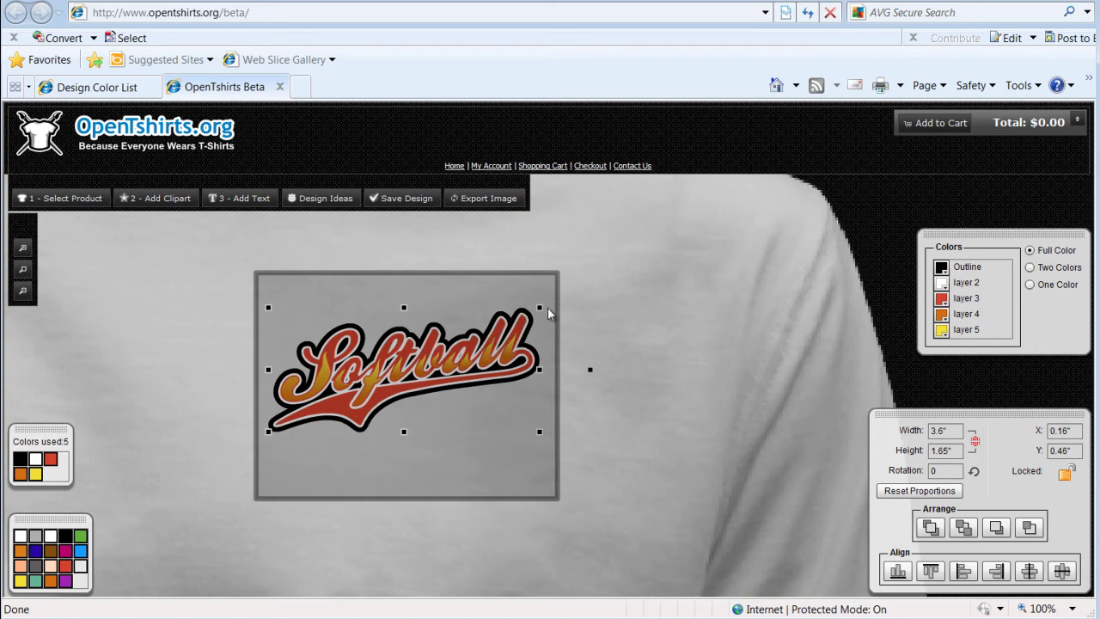
left_click_drag(539, 307, 563, 291)
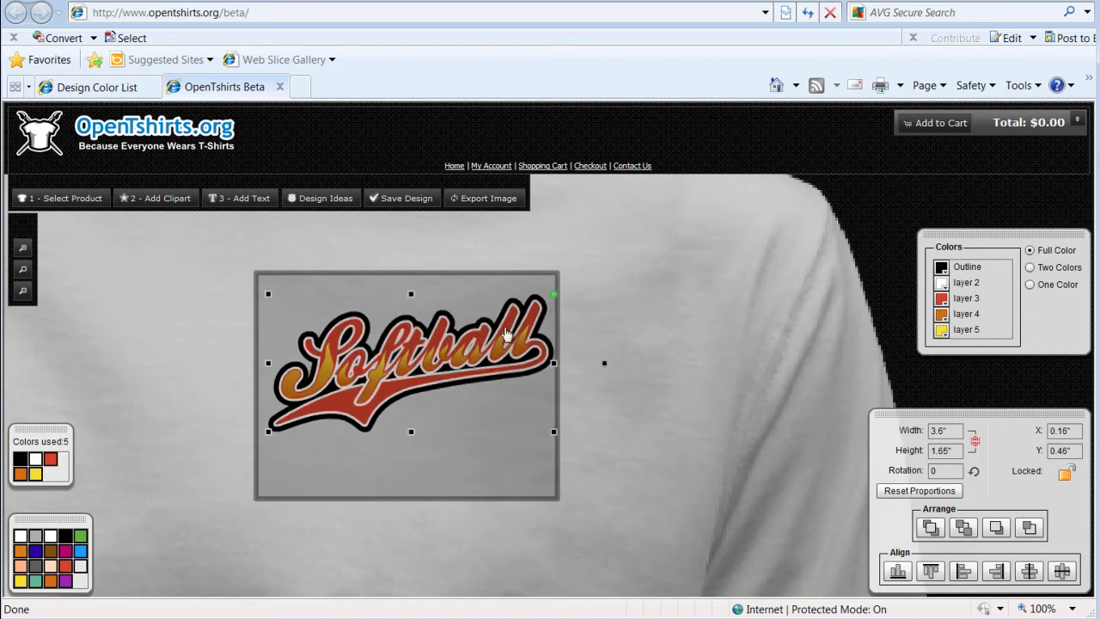
left_click(961, 331)
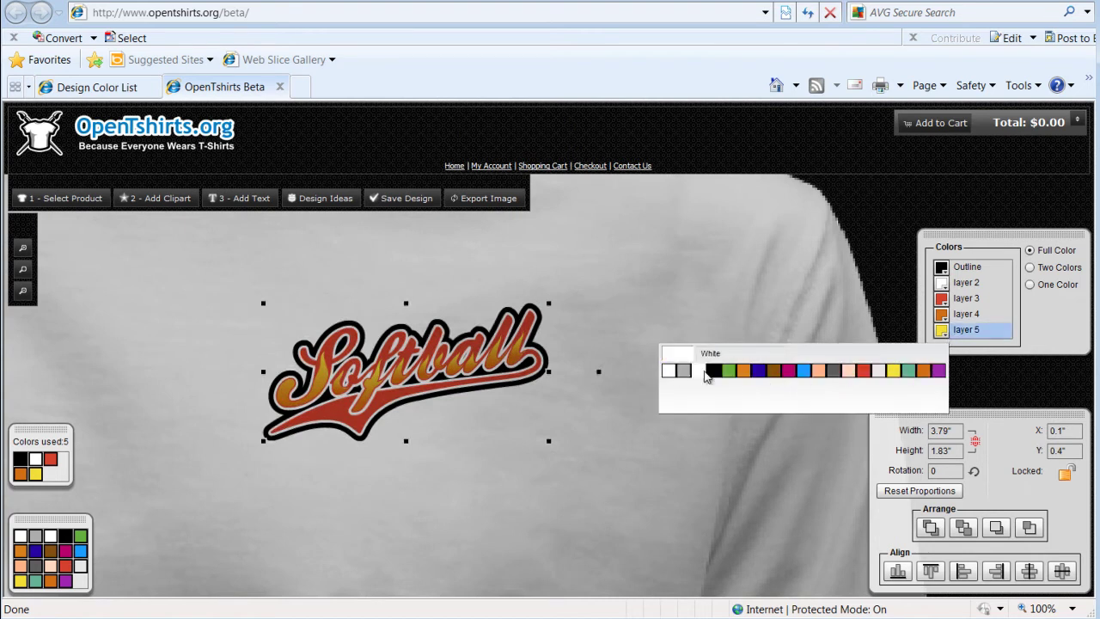
Step: Look through the 18 existing design colours, then start a new colour with Add Color
left_click(98, 87)
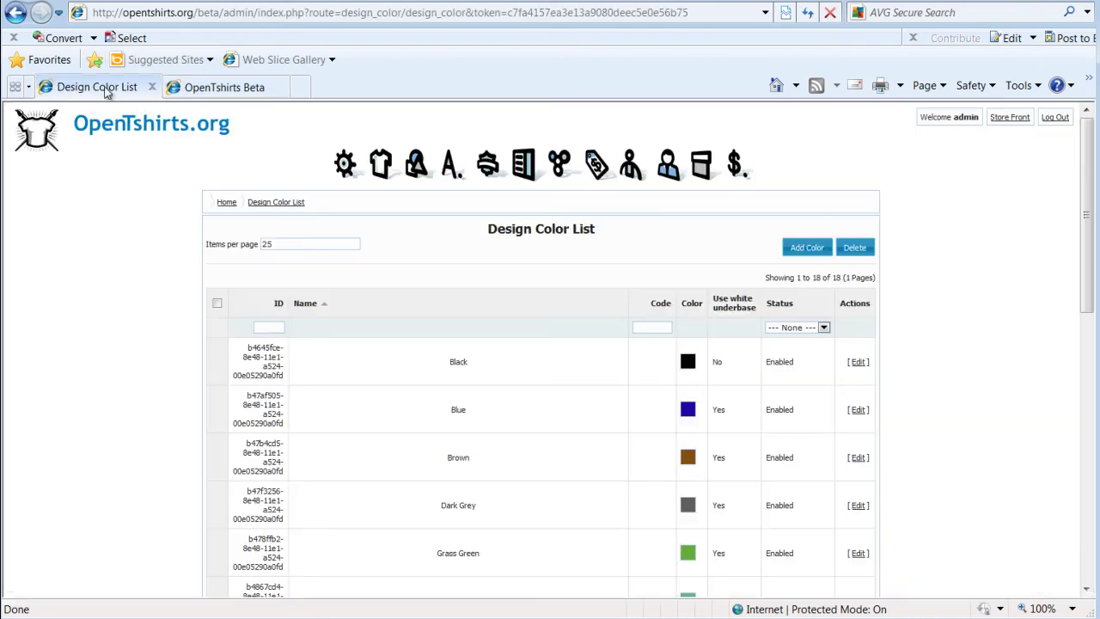
scroll(1010, 310, "down", 8)
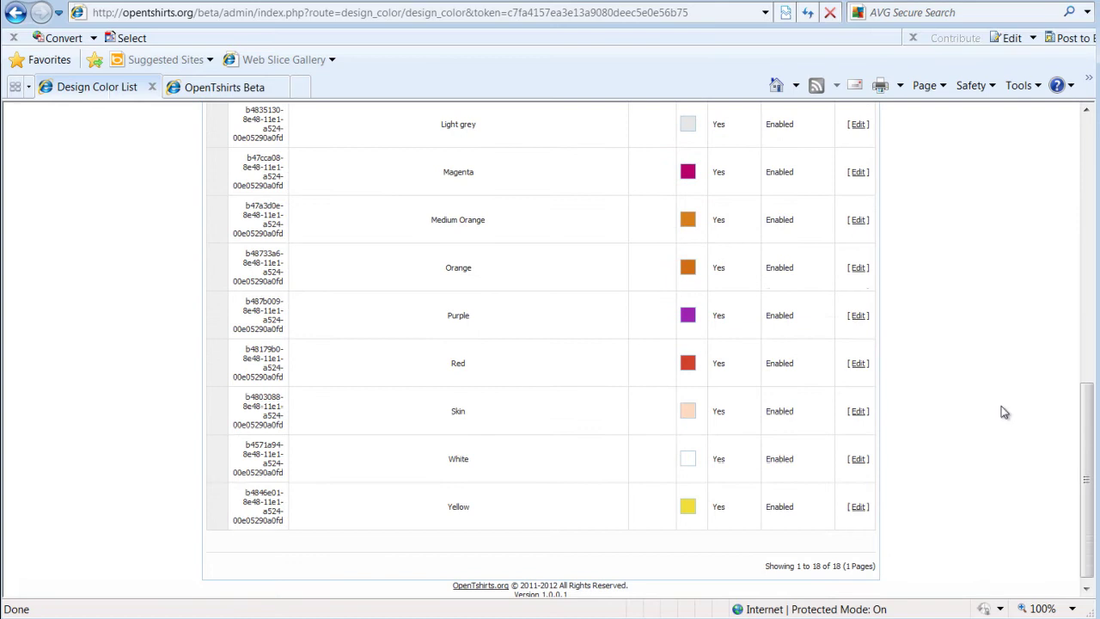
scroll(1002, 407, "up", 10)
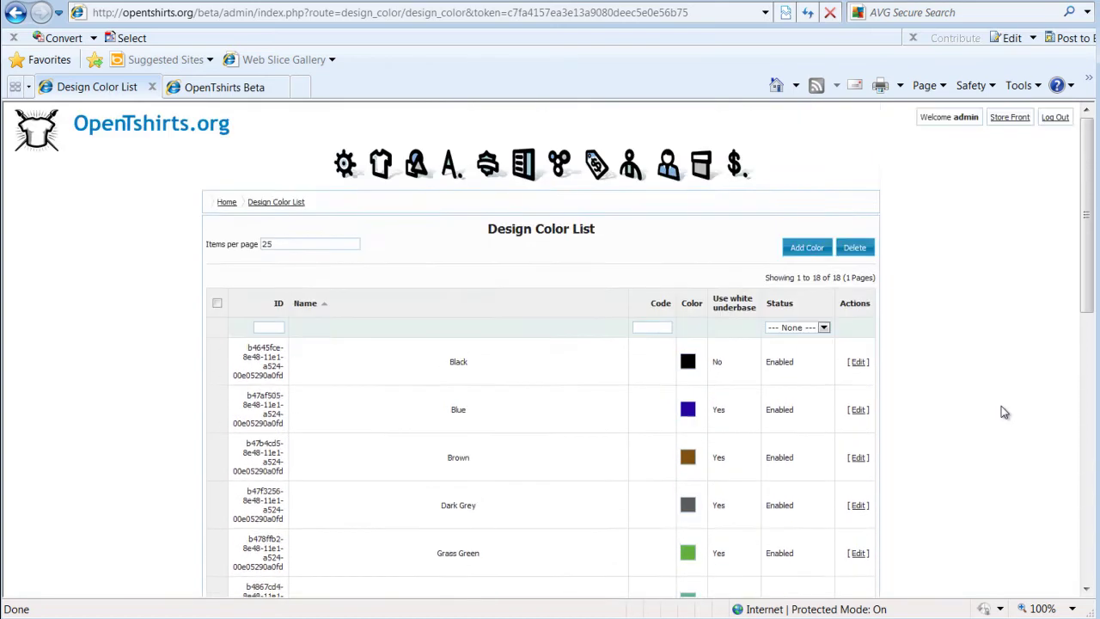
scroll(1001, 407, "down", 3)
scroll(1002, 405, "down", 4)
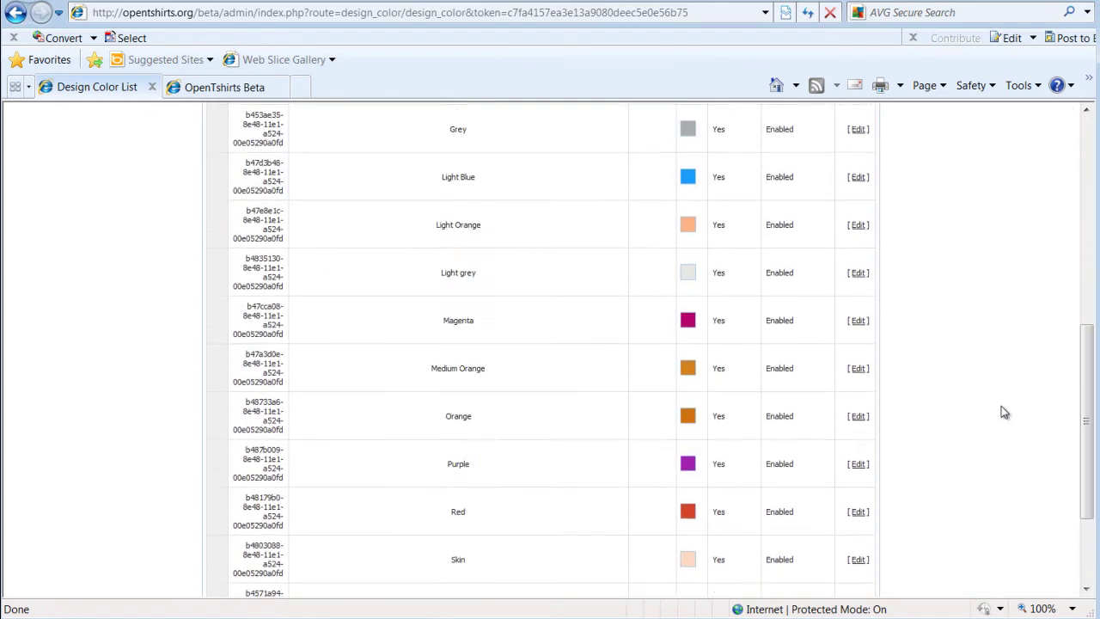
scroll(1001, 405, "up", 5)
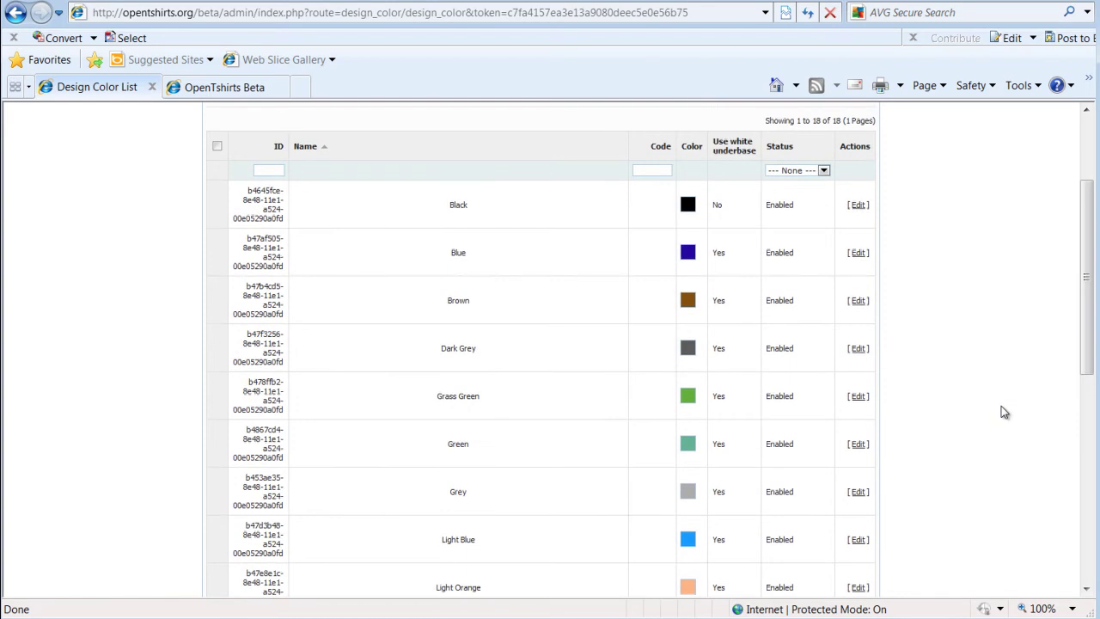
scroll(1001, 409, "up", 2)
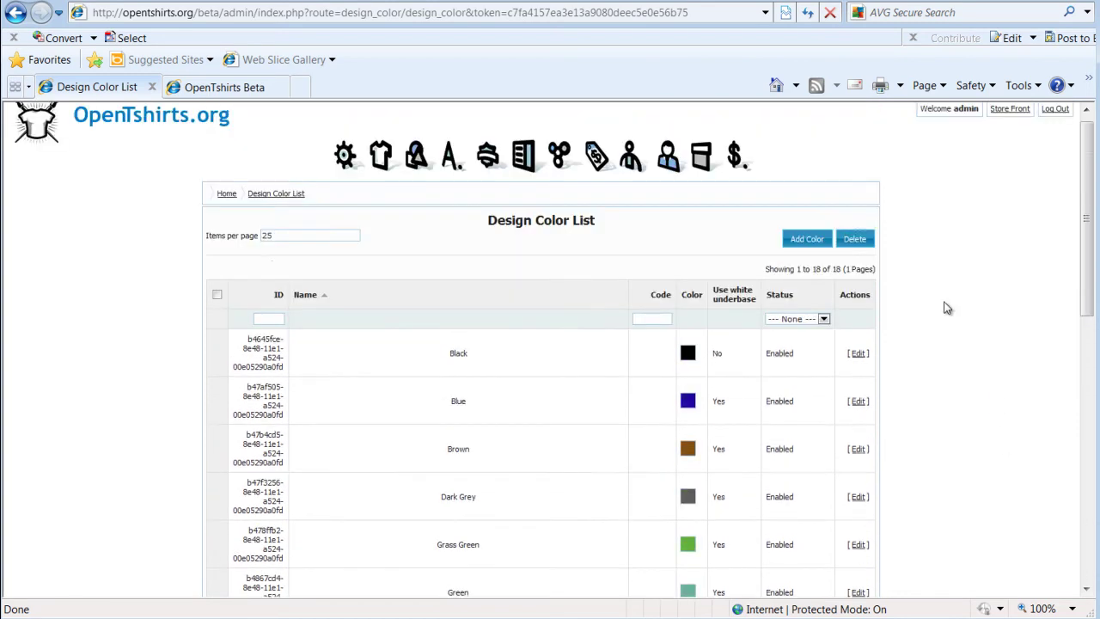
left_click(821, 241)
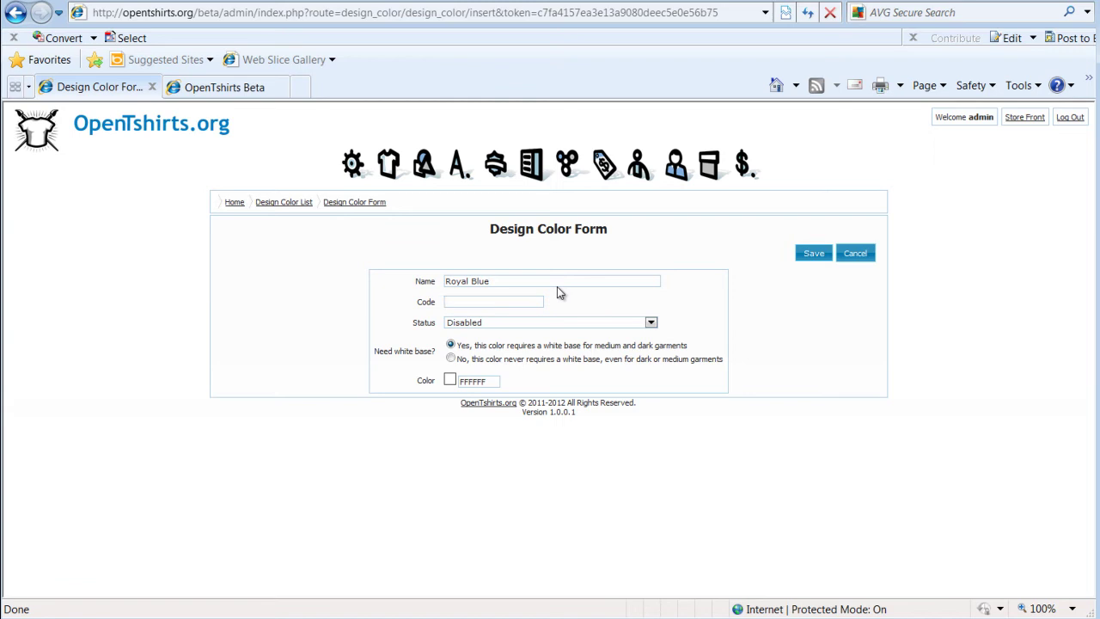
Step: Save Royal Blue as an Enabled design colour with code RB1 and hex colour 1069DE
key("Tab")
type("RB1")
left_click(654, 326)
left_click(649, 335)
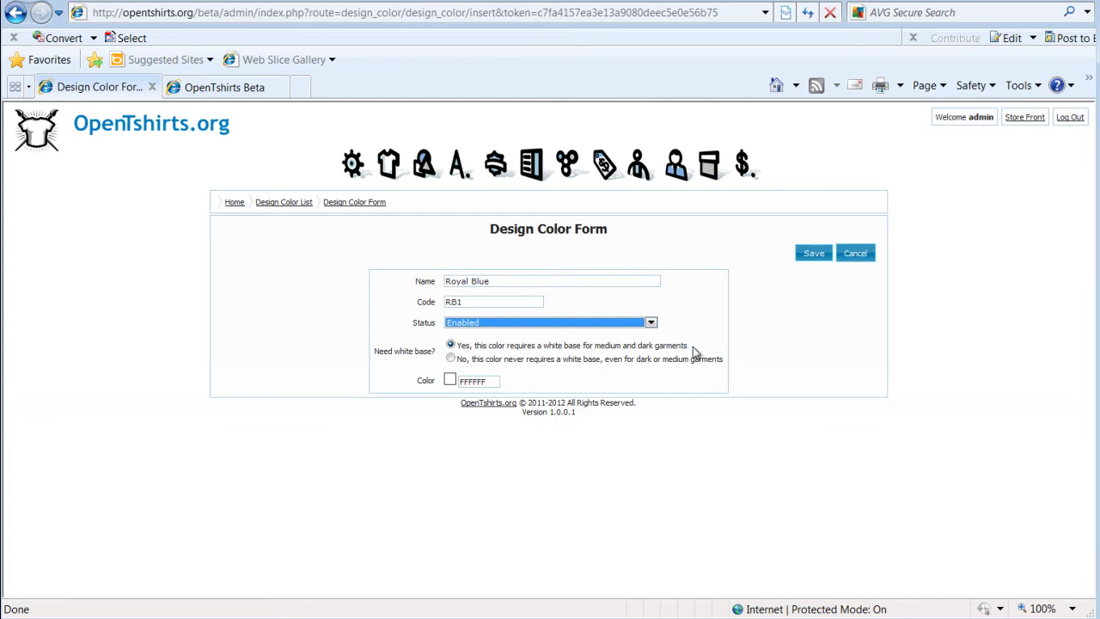
left_click(477, 382)
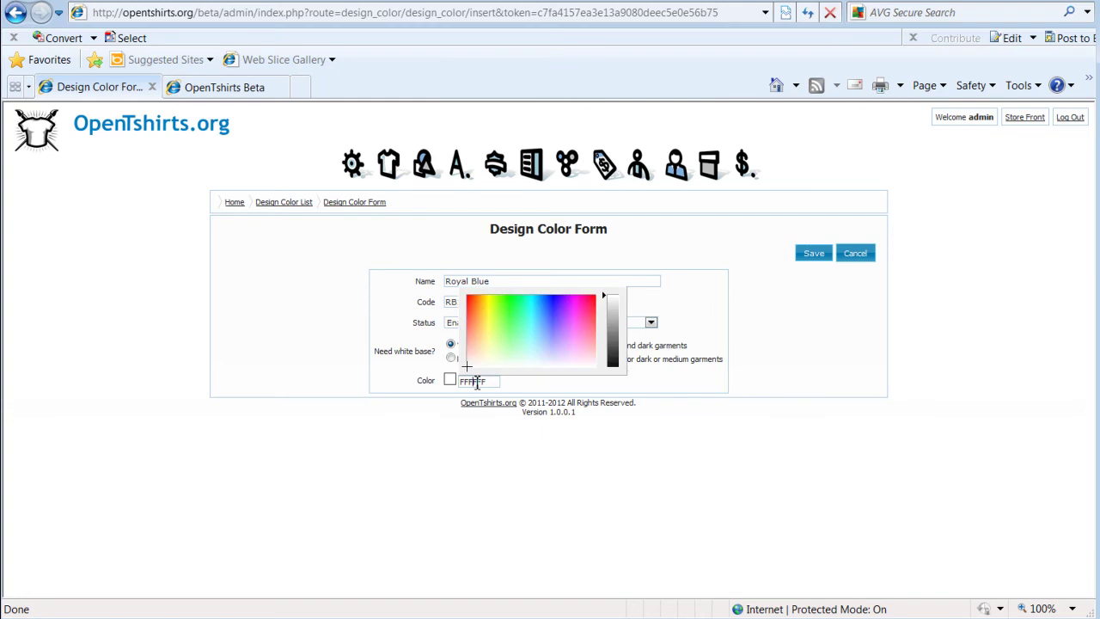
left_click_drag(543, 328, 608, 310)
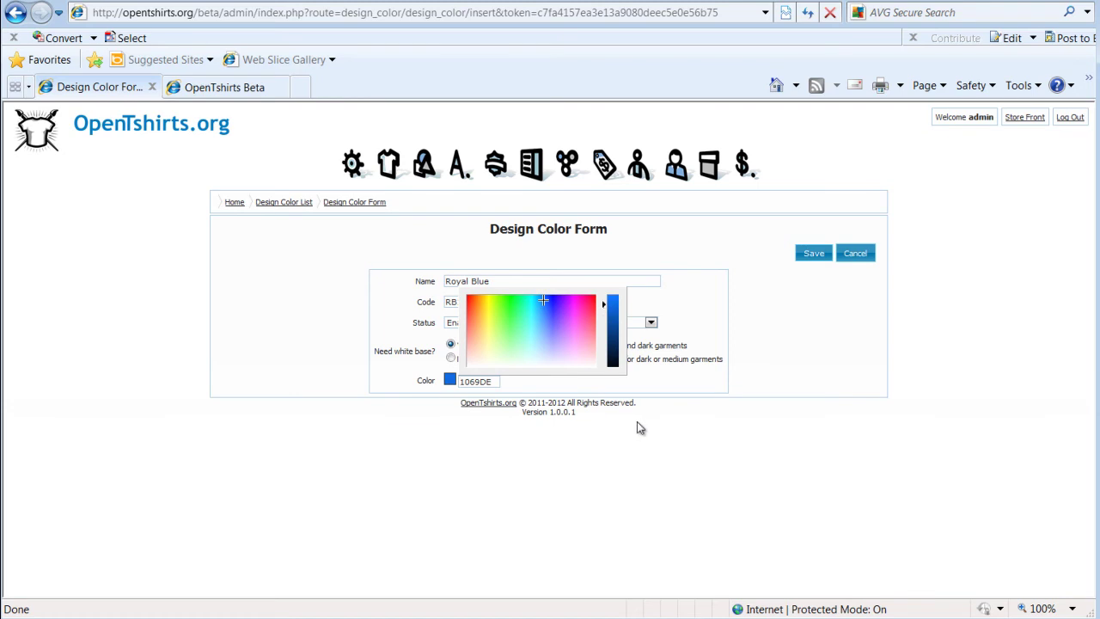
left_click(640, 391)
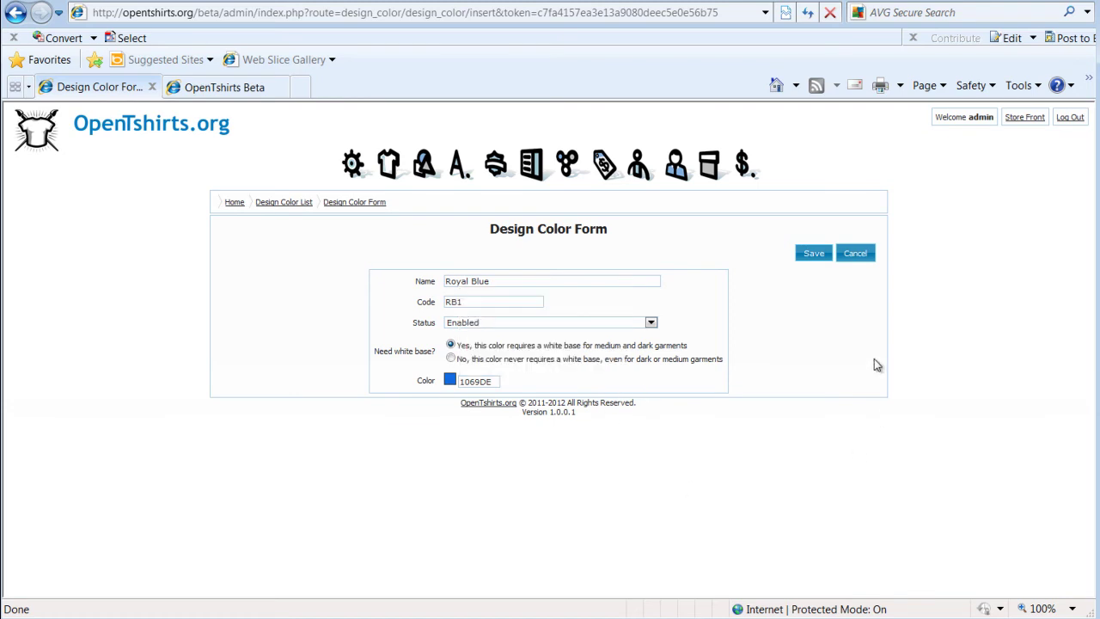
left_click(814, 254)
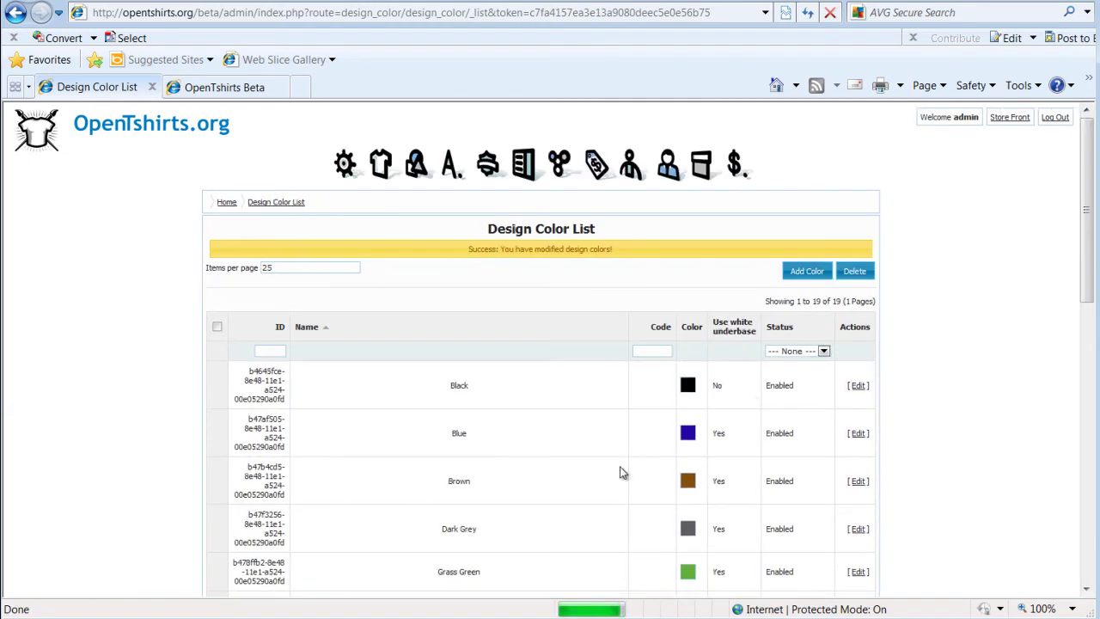
Step: Check layer 5's colour palette in the designer, then reload the page and confirm leaving
left_click(225, 89)
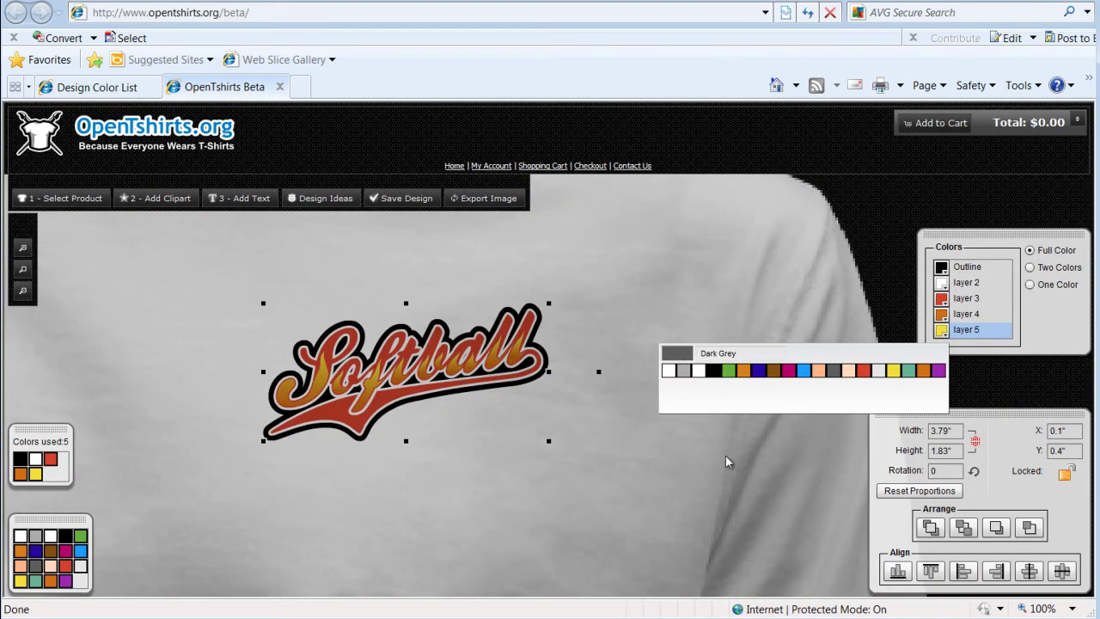
left_click(942, 331)
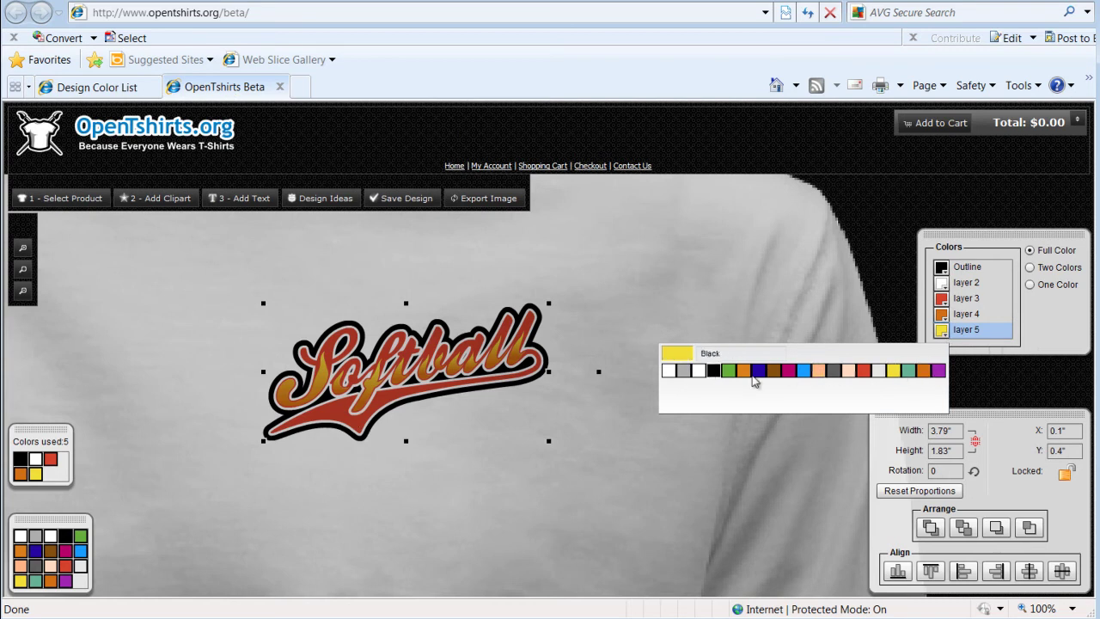
left_click(810, 13)
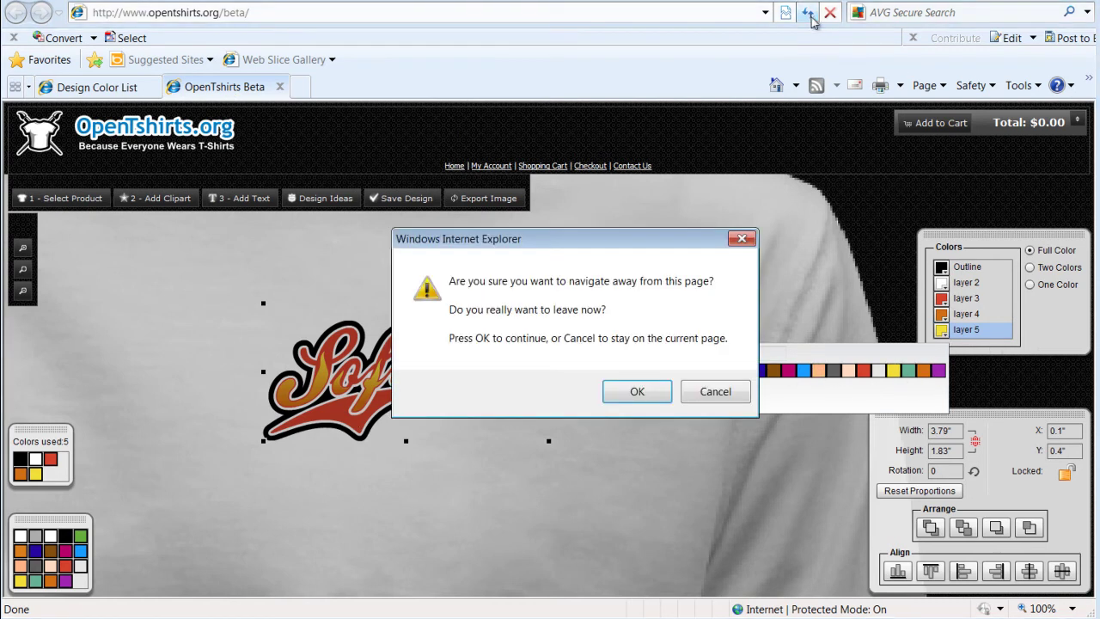
left_click(643, 395)
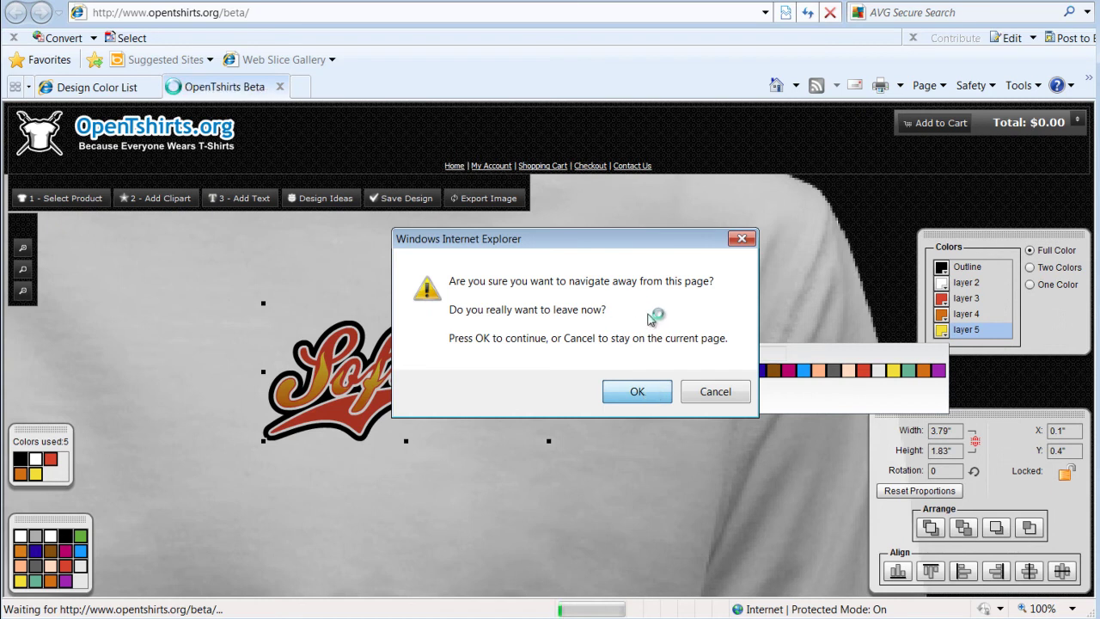
left_click(631, 388)
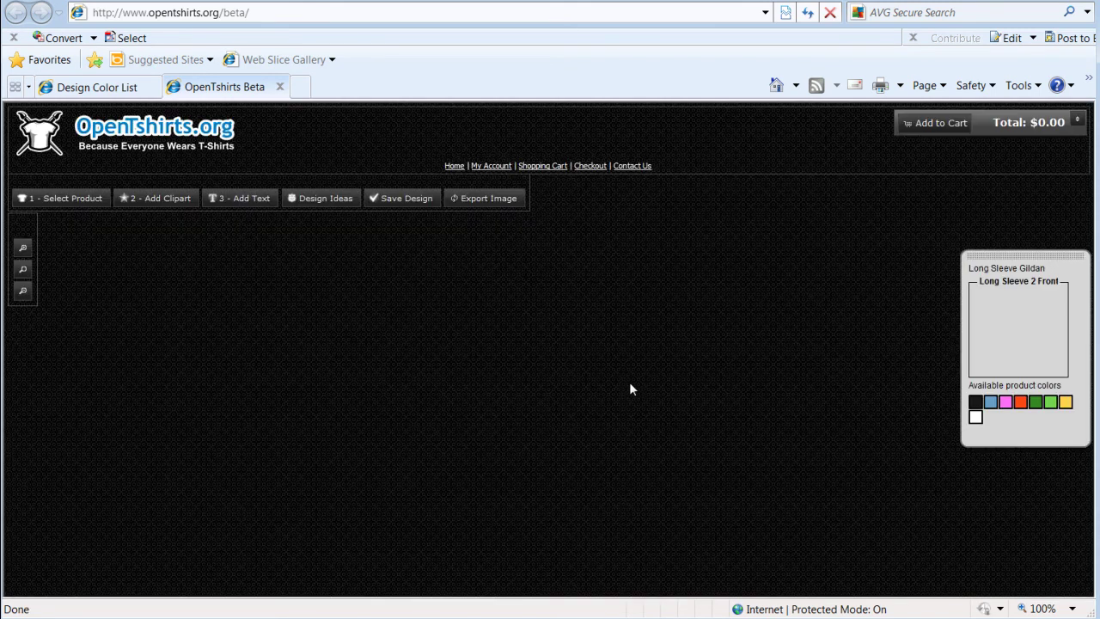
Step: Place the black-and-white Cheerleading_05 clipart on the long-sleeve shirt's chest
mouse_move(1011, 294)
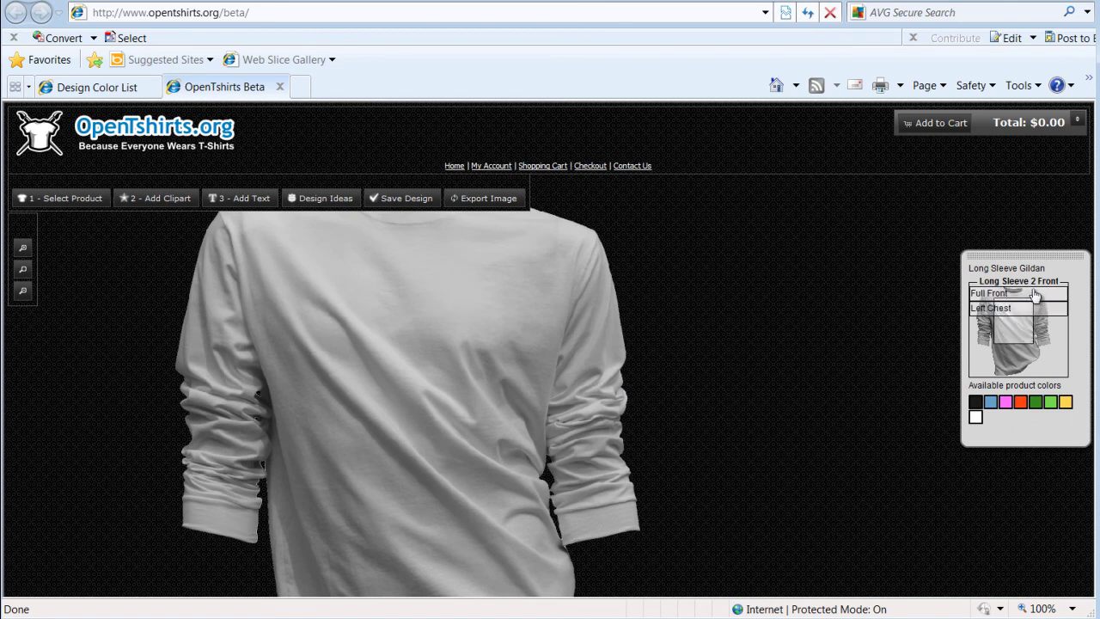
left_click(179, 199)
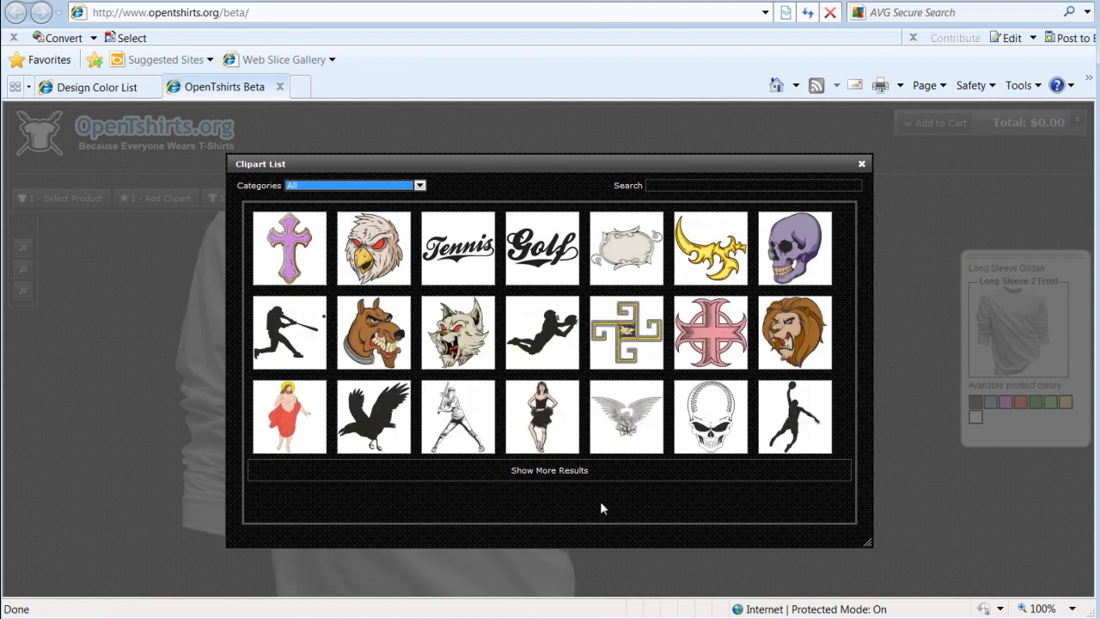
left_click(544, 416)
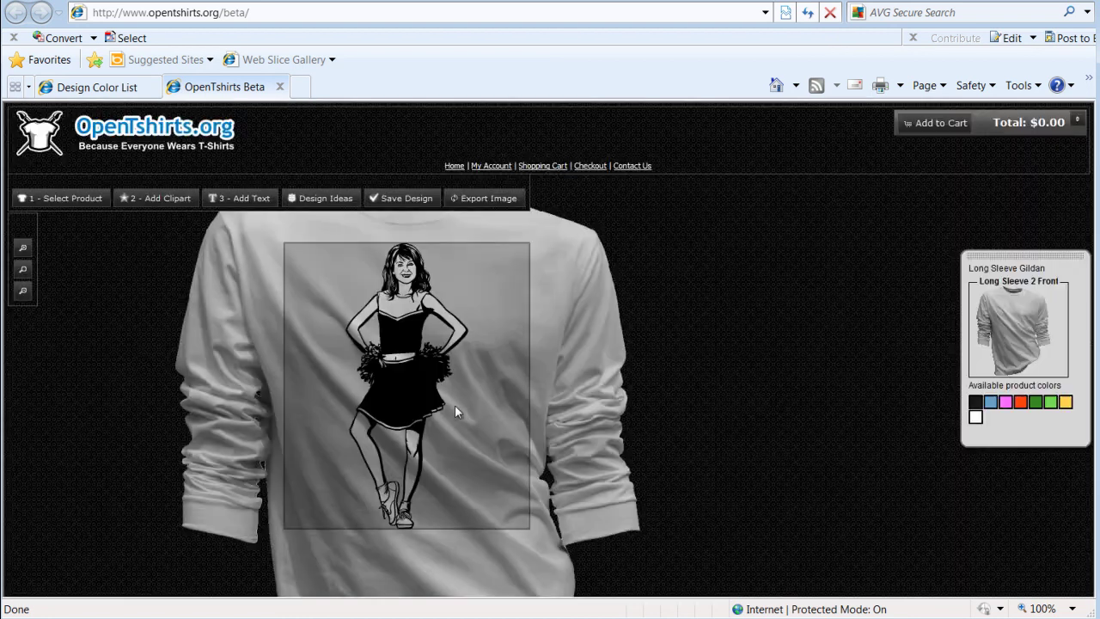
Step: Give the cheerleader clipart a Royal Blue outline, nudge it right, and reopen the Design Color List
left_click(388, 377)
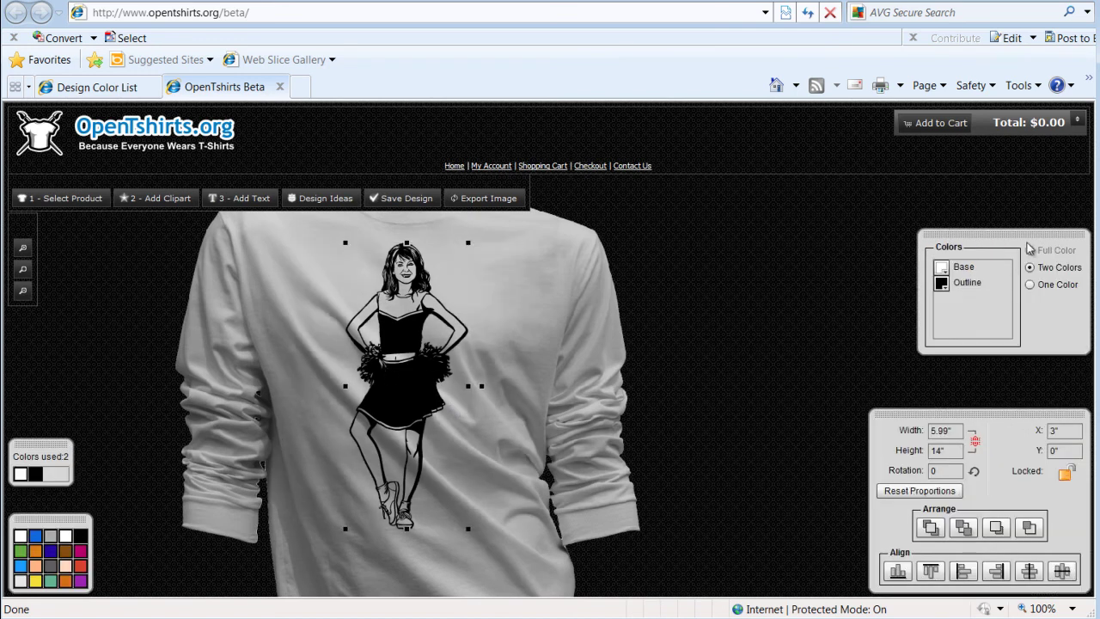
left_click(1030, 285)
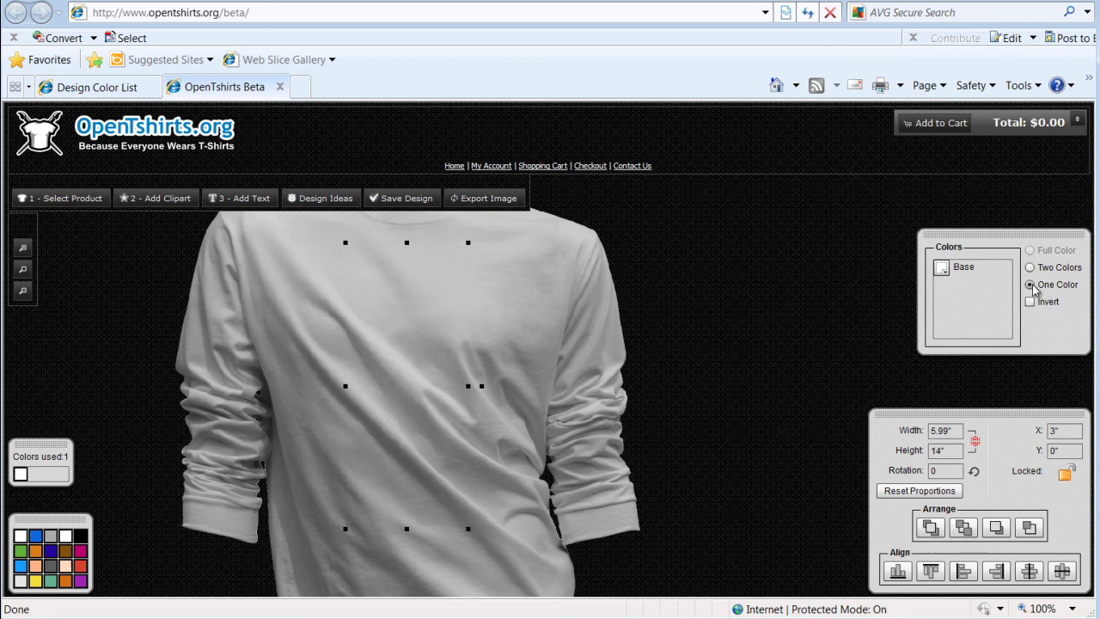
left_click(1030, 267)
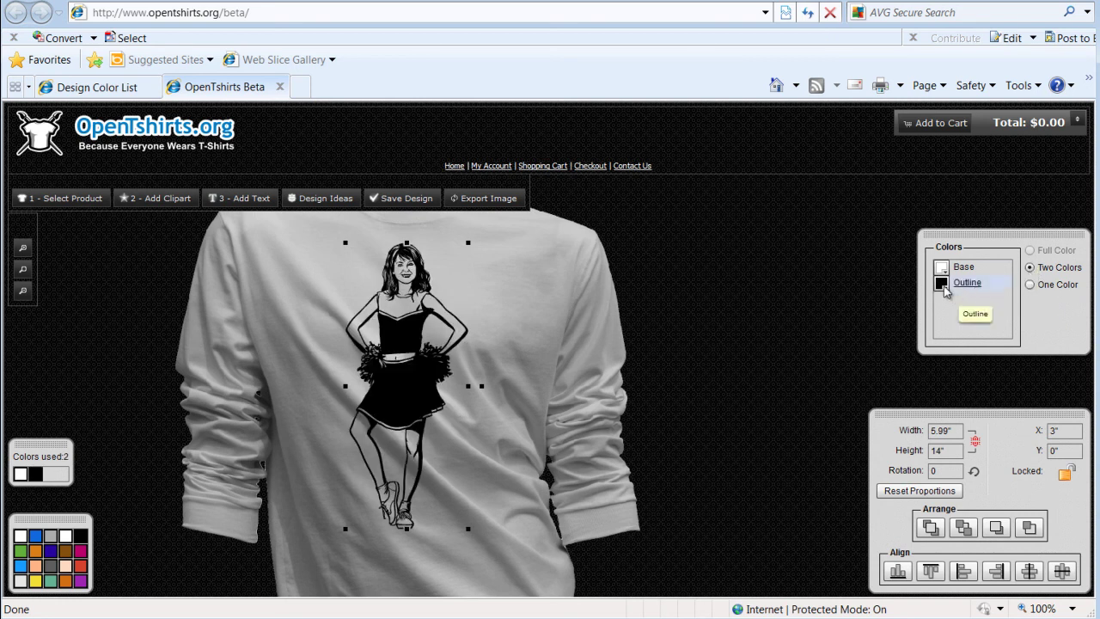
left_click(944, 287)
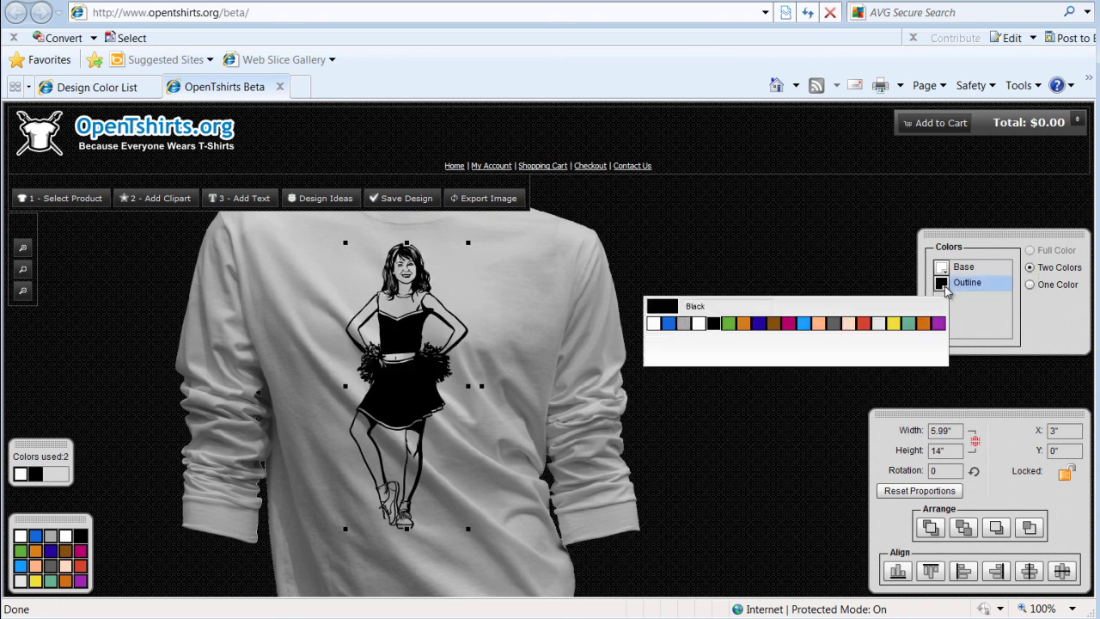
left_click(669, 324)
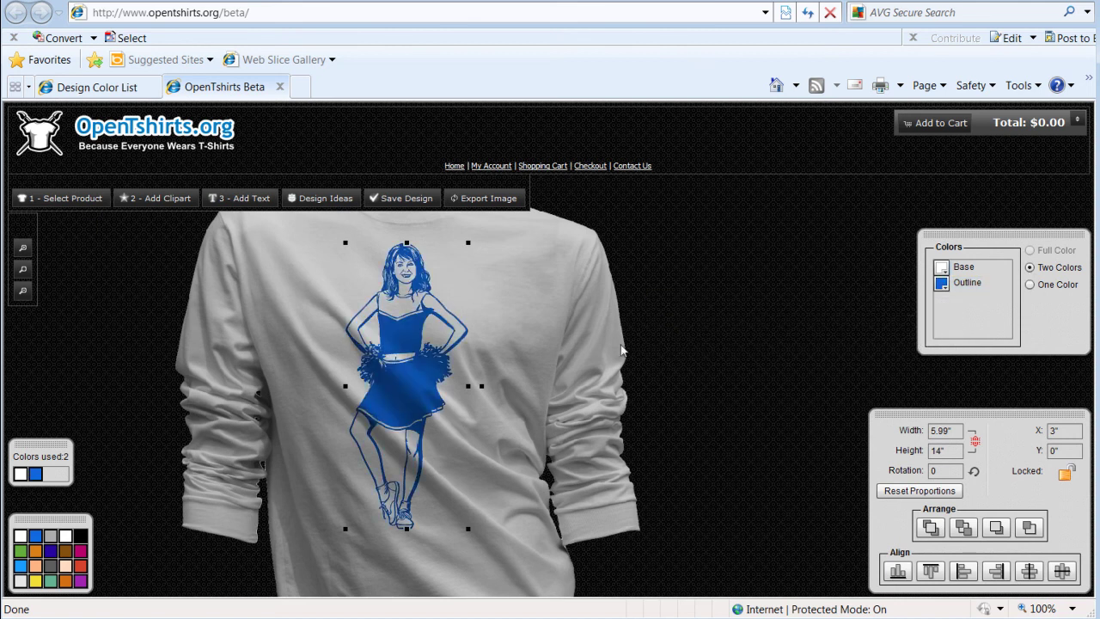
mouse_move(381, 405)
left_mouse_down()
mouse_move(393, 381)
mouse_move(387, 408)
left_mouse_up()
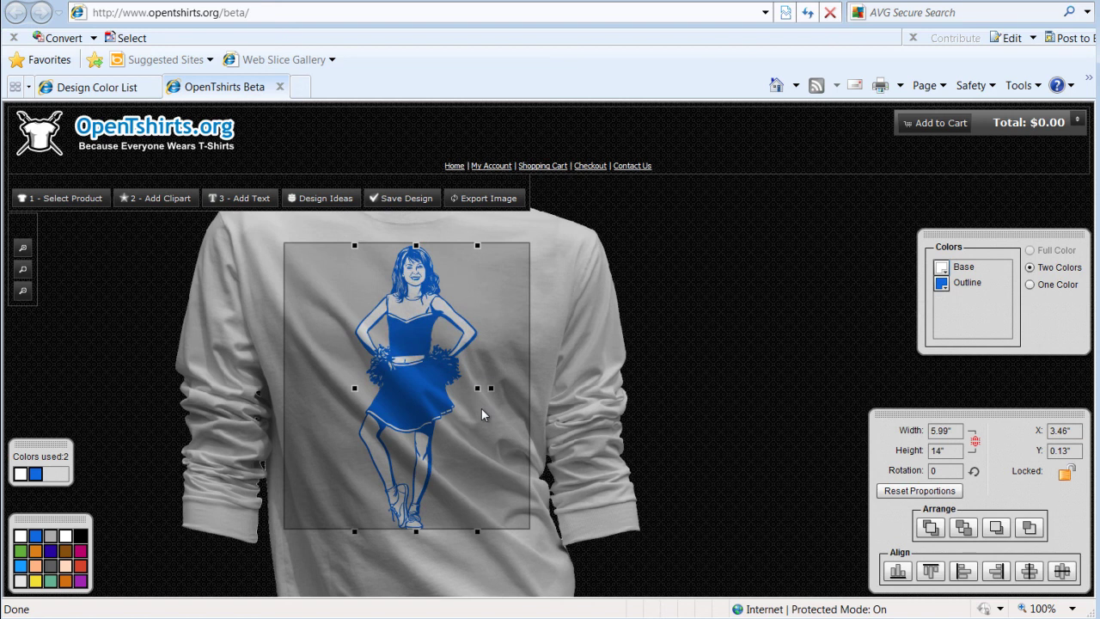
left_click(96, 88)
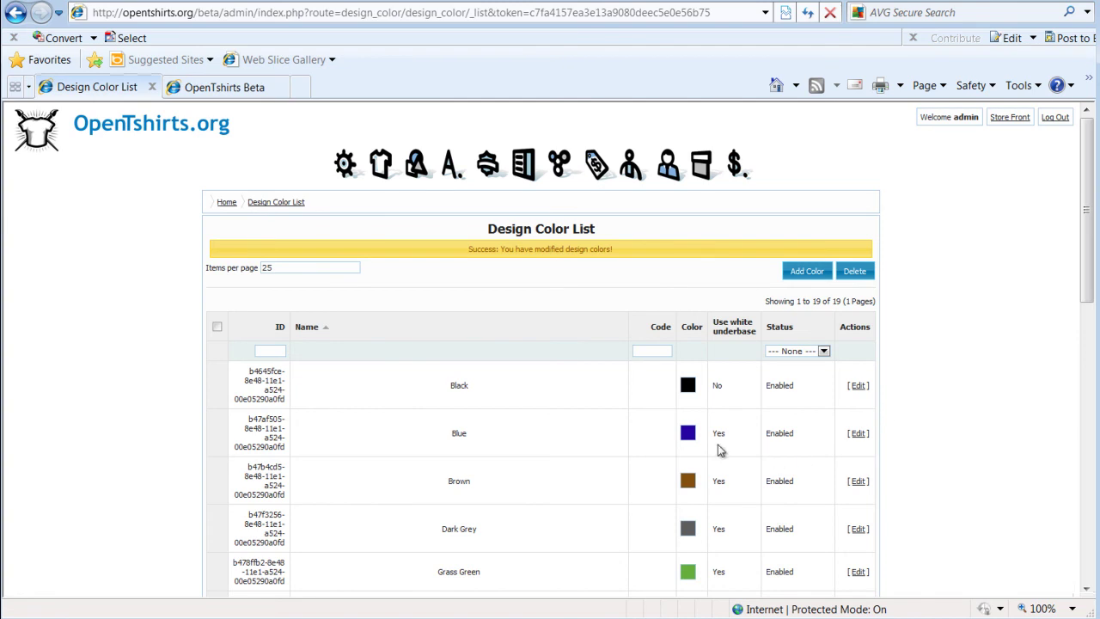